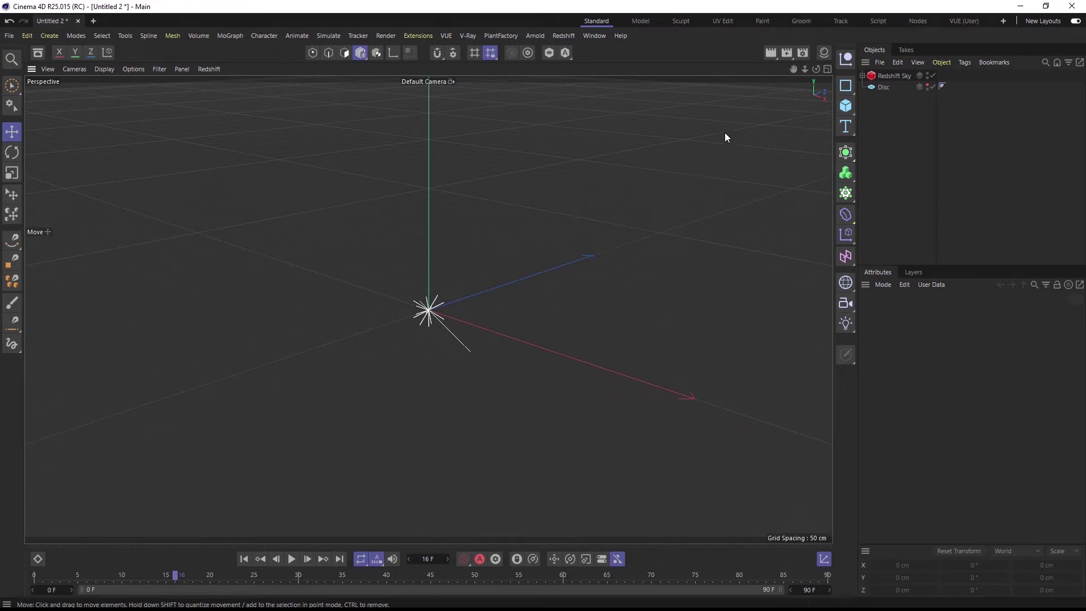
- Switch the scene's renderer from Standard to Redshift in Render Settings
left_click(804, 52)
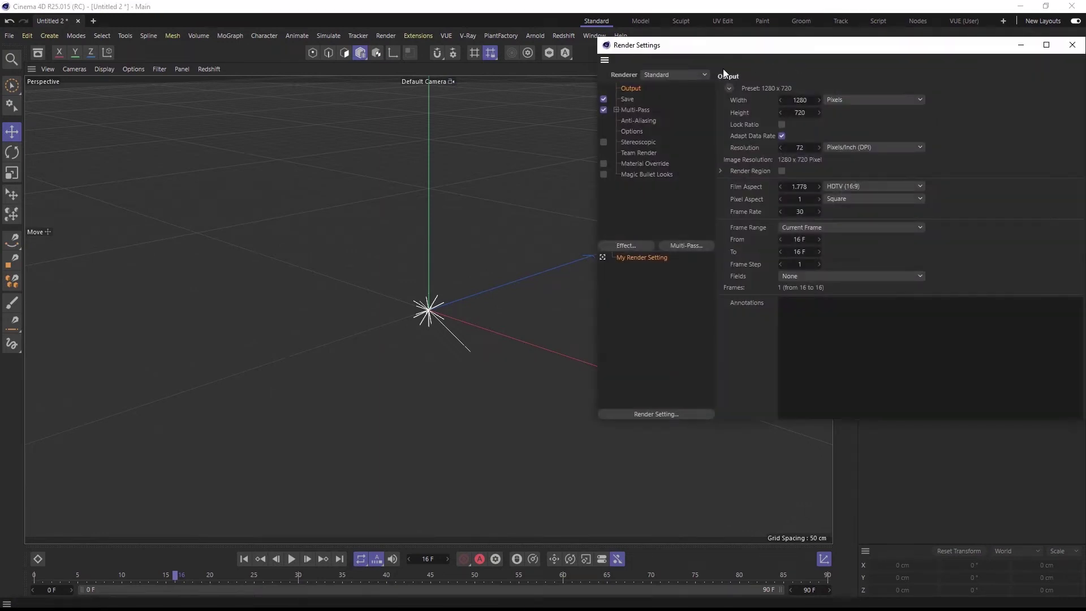
left_click(682, 73)
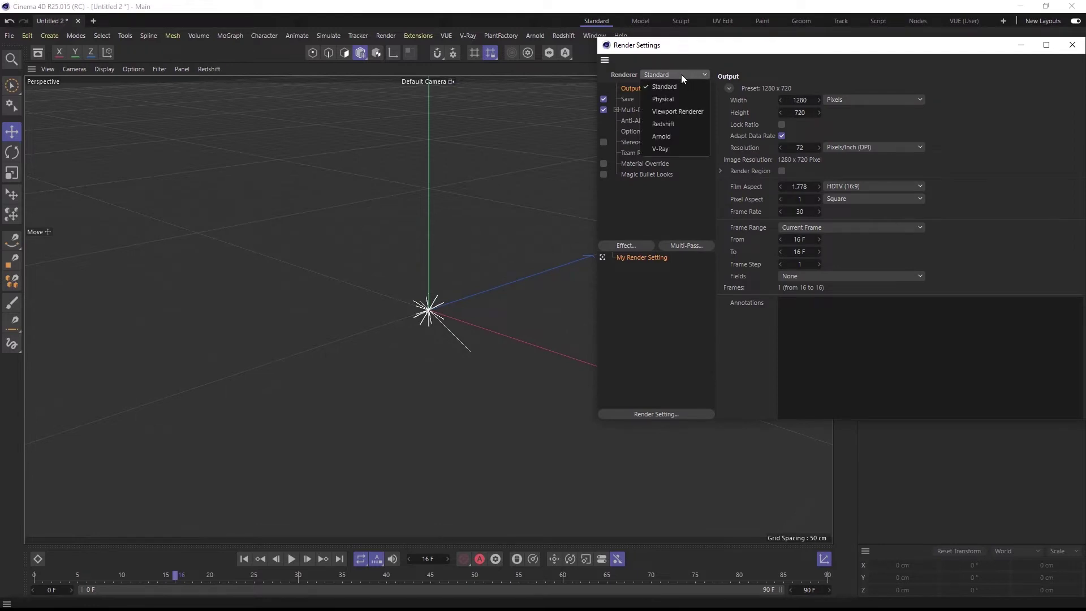
left_click(659, 123)
left_click_drag(684, 57, 438, 69)
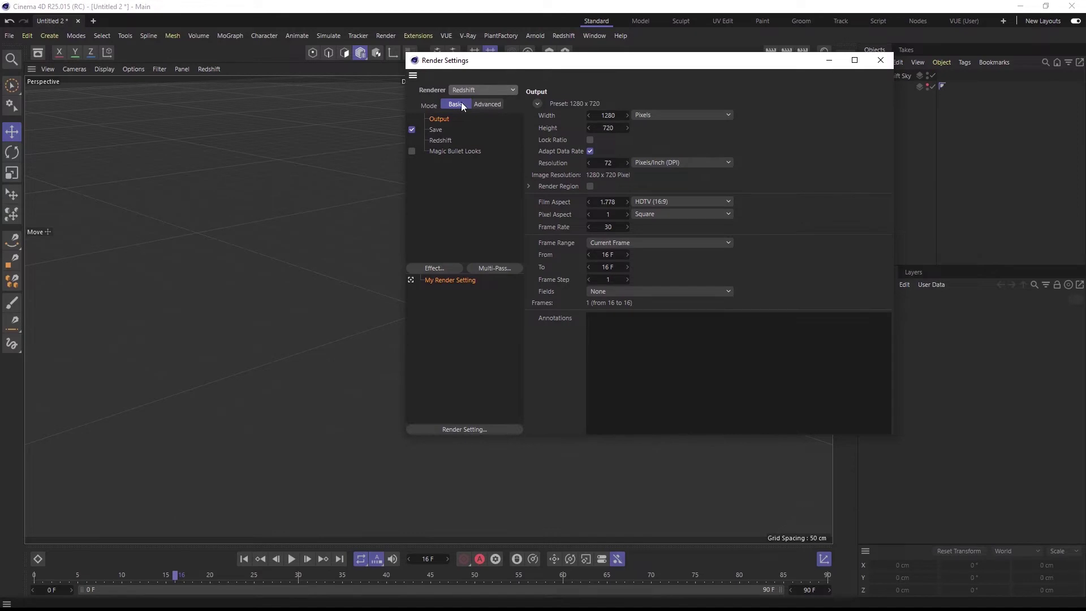
left_click(881, 60)
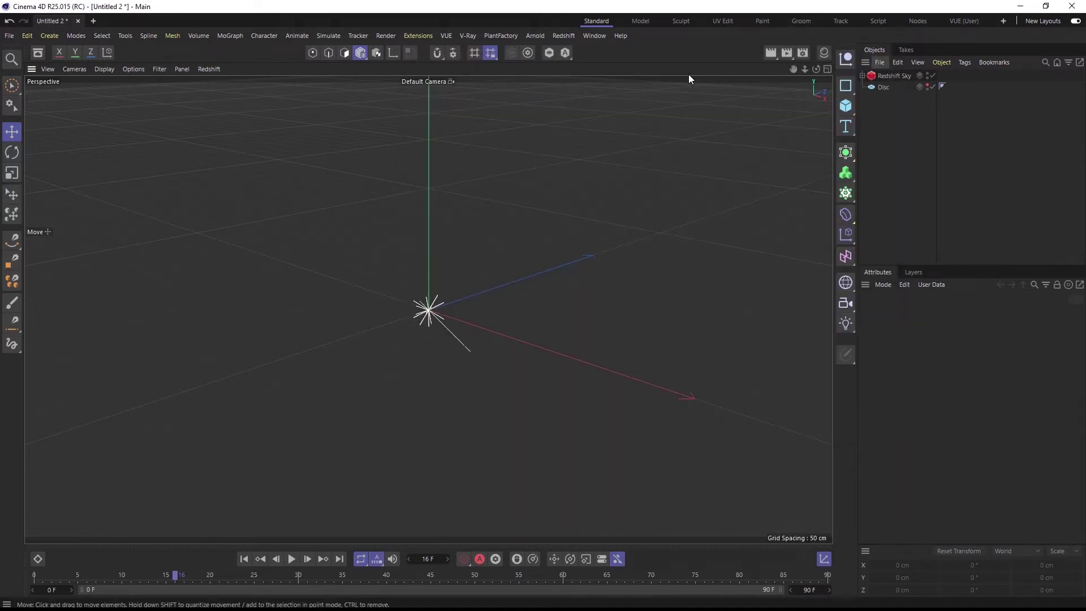
- Load the Chamerion angustifolium 'Medium size small group' preset from the PlantFactory library and frame it
left_click(509, 36)
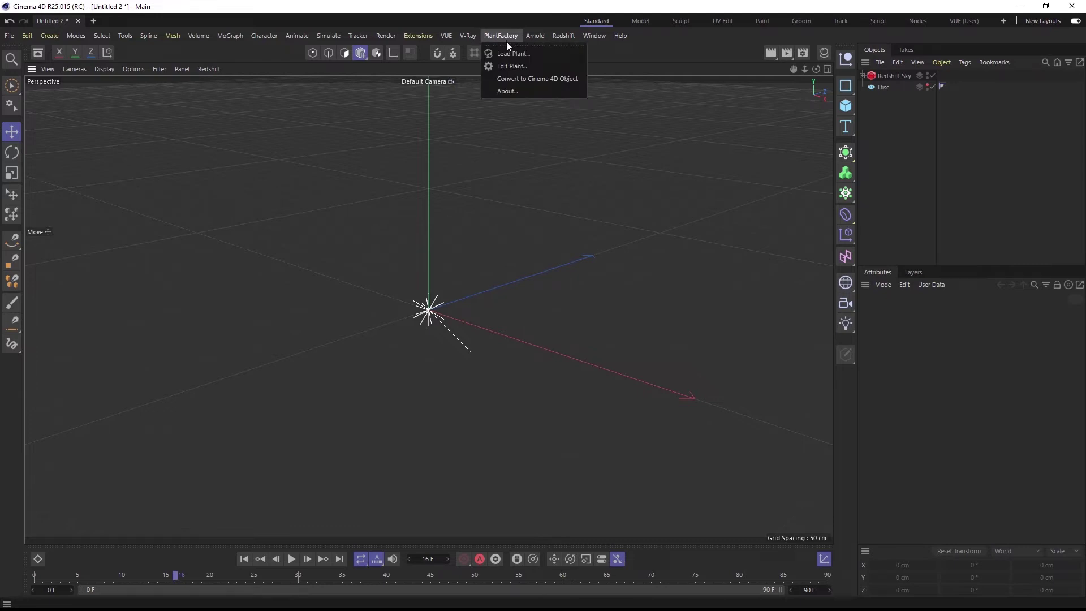
left_click(511, 53)
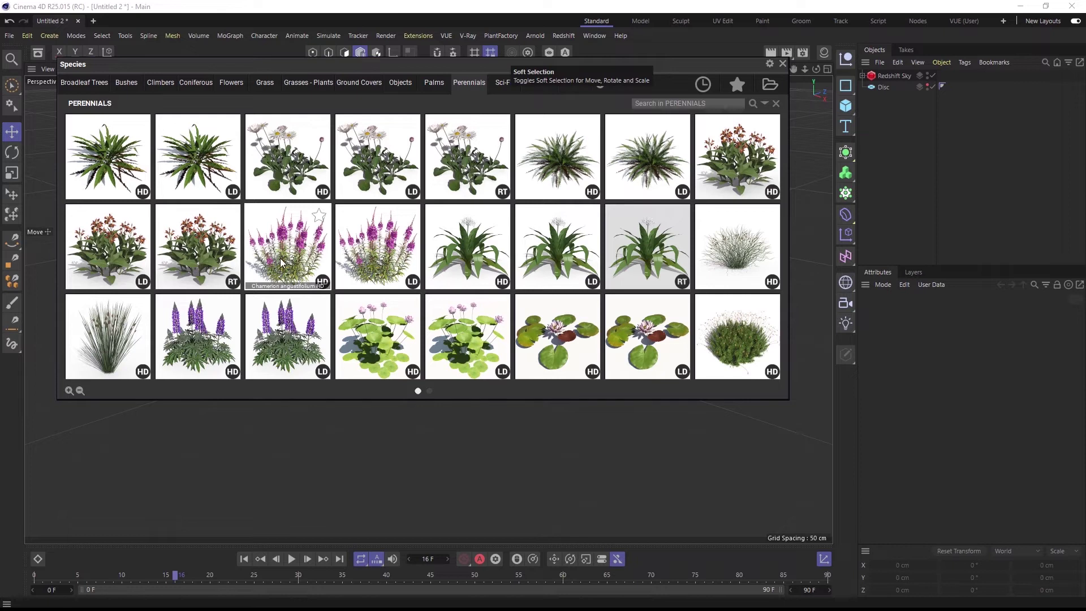
double_click(280, 258)
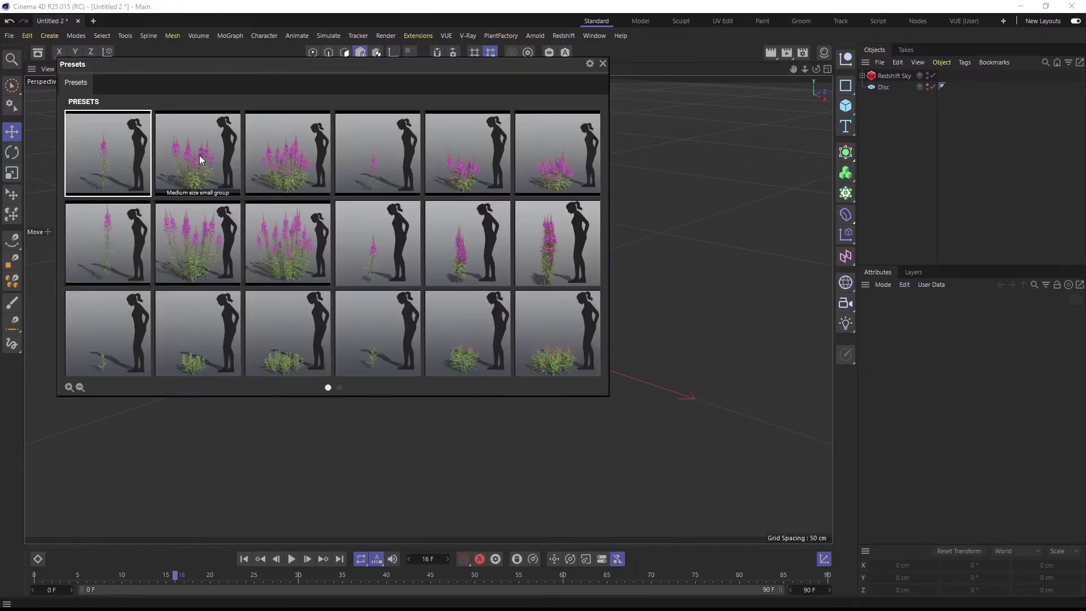
double_click(200, 160)
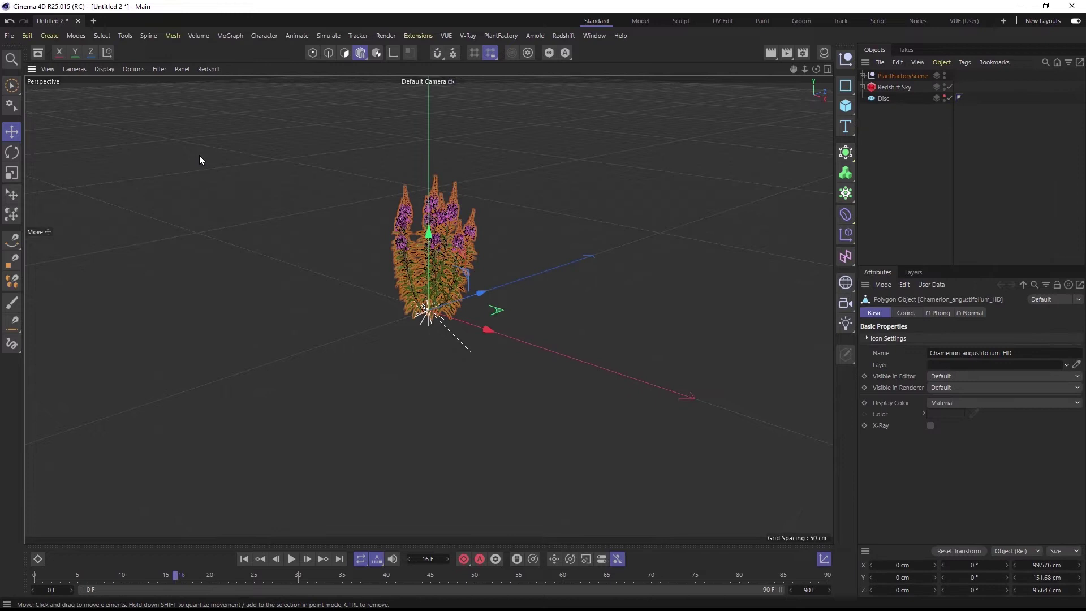
key("h")
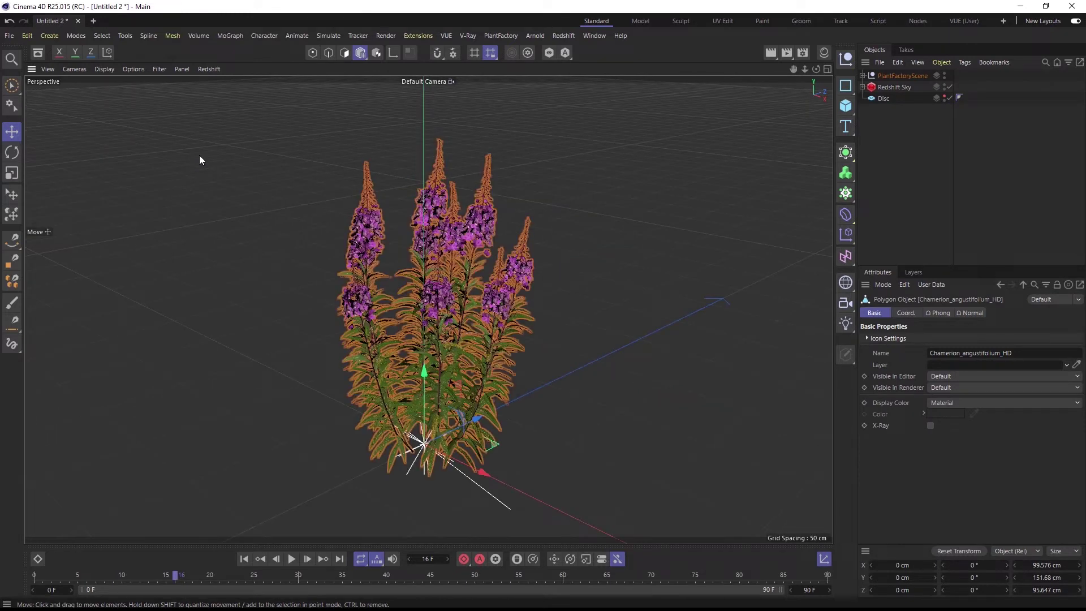
- In the Plant Editor, set Health to 15%, Plant gnarl to about 0.77 and Plant quantity to about 0.27
left_click(490, 35)
left_click(511, 66)
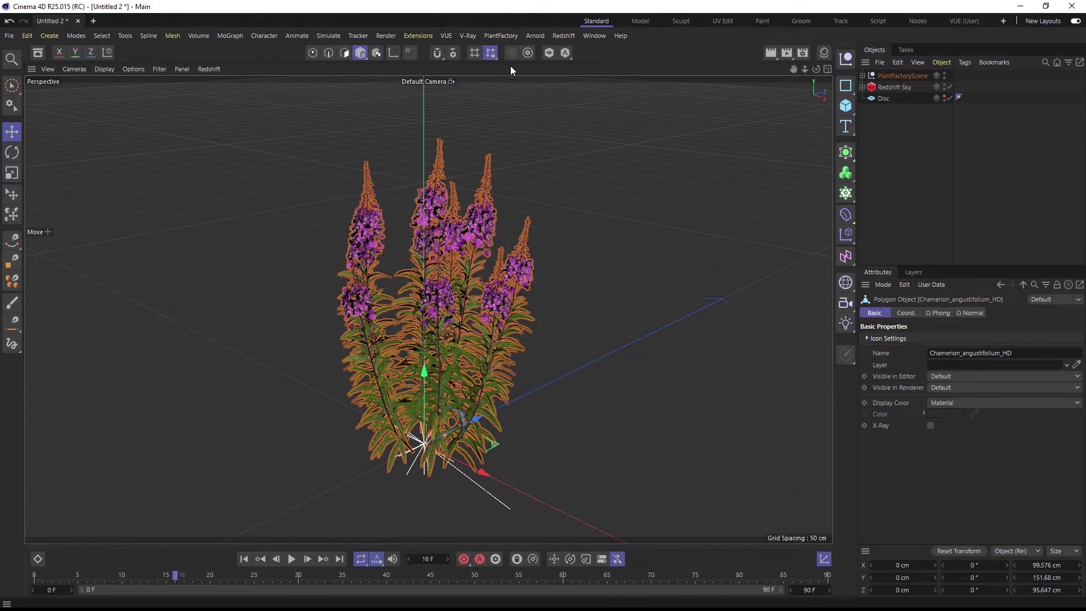
left_click_drag(591, 159, 641, 62)
left_click_drag(717, 136, 657, 138)
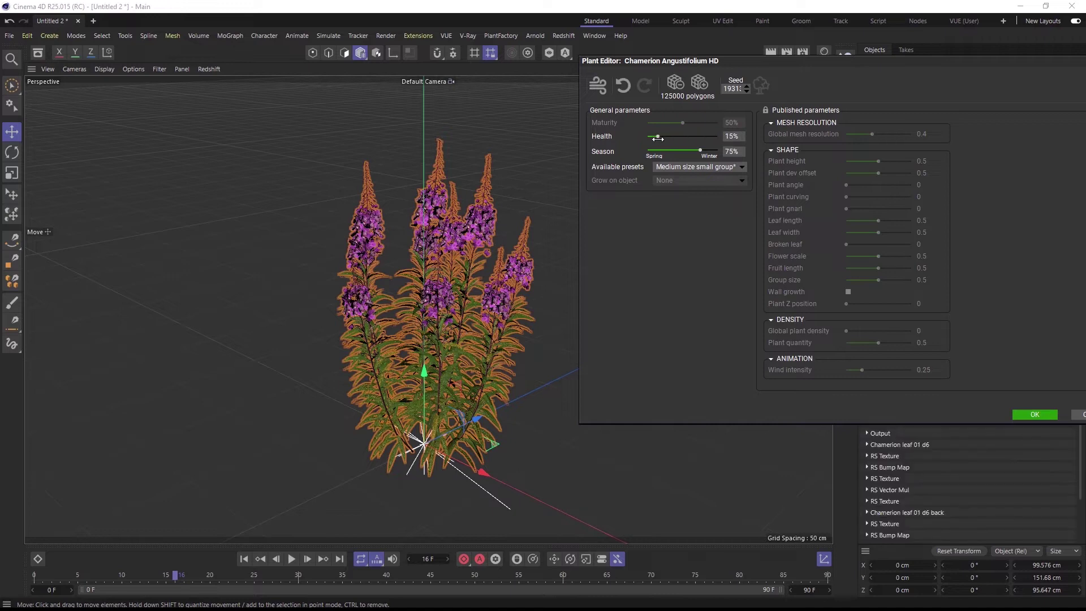
left_click(765, 110)
left_click_drag(845, 208, 896, 209)
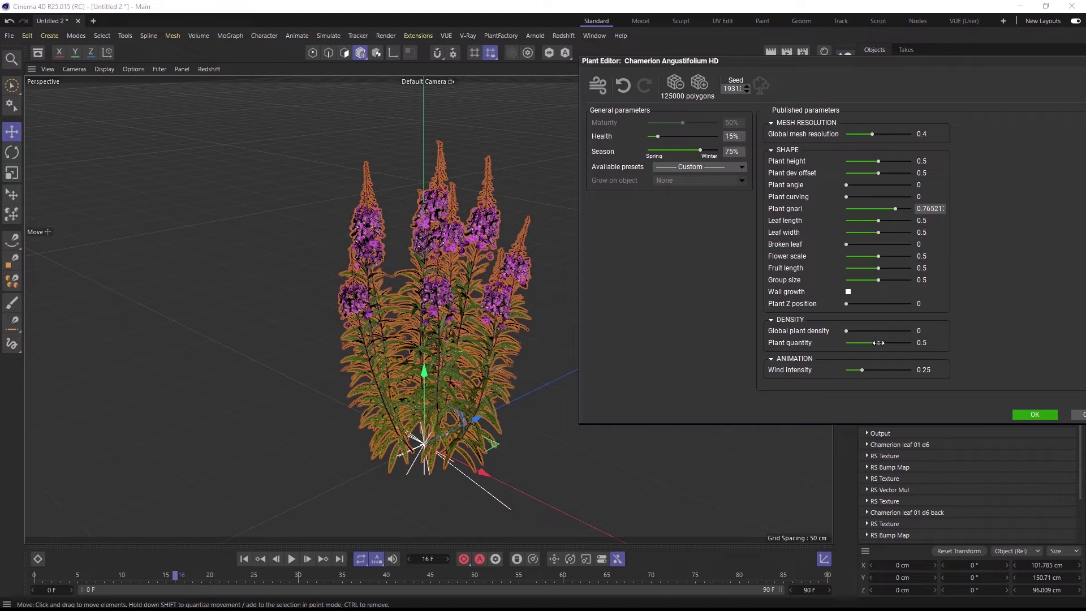
left_click_drag(878, 343, 862, 343)
- Check the render settings, then confirm the Plant Editor changes with OK
left_click_drag(899, 63, 690, 113)
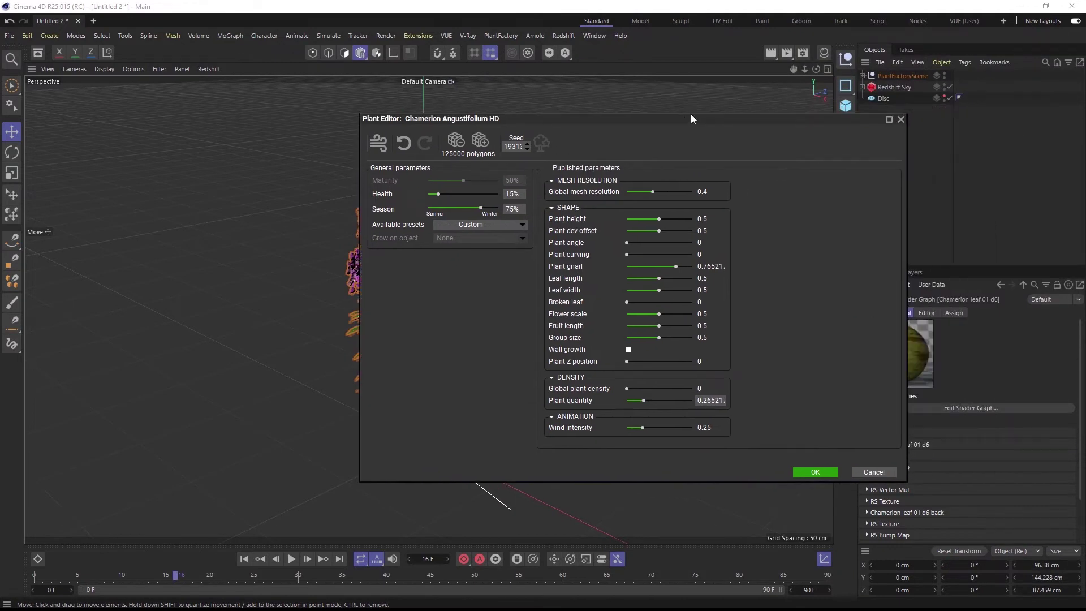
left_click(802, 53)
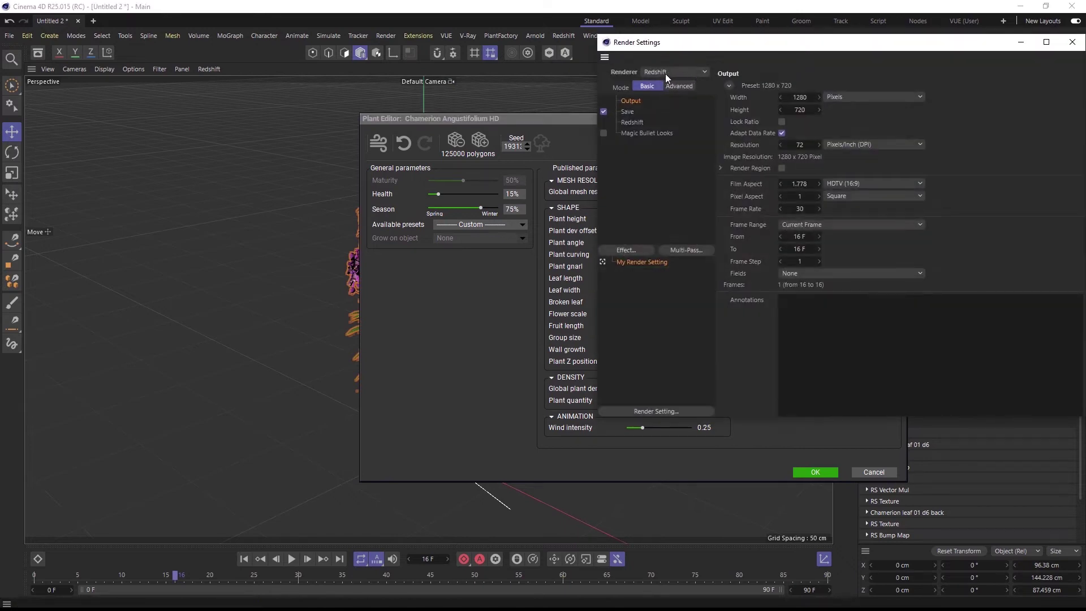
left_click(1071, 42)
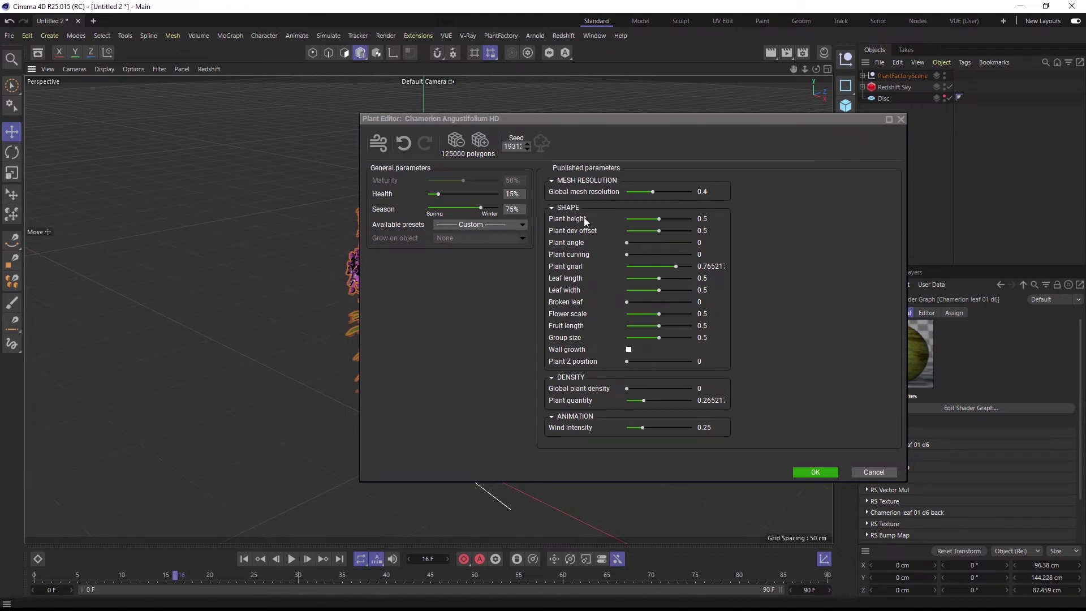
left_click(807, 474)
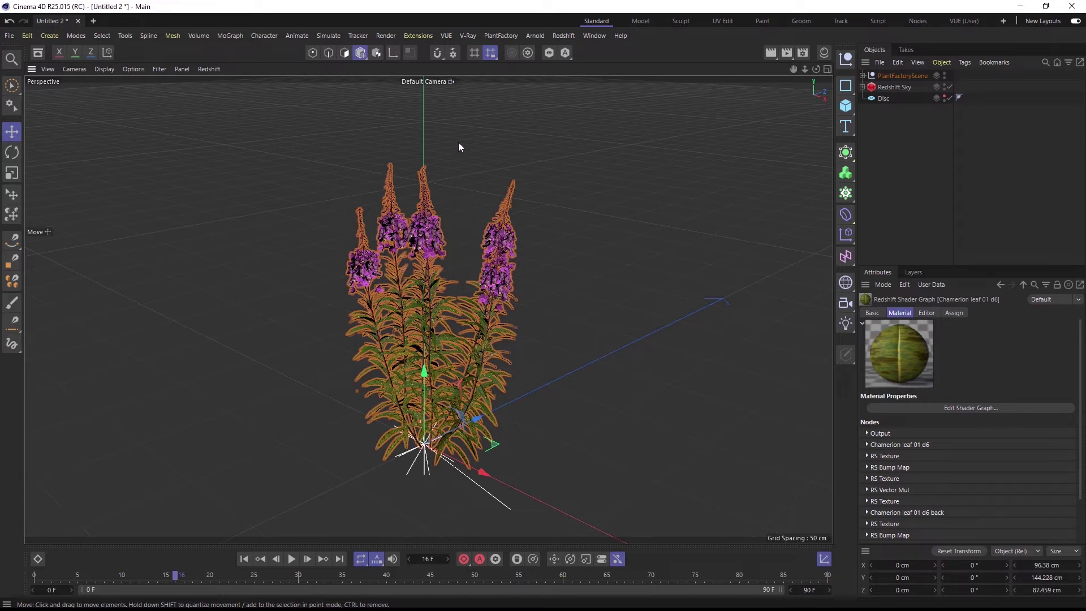
- In the Convert Tool, keep animation export on, choose Animated bones, and leave Redshift sprite nodes enabled
left_click(499, 36)
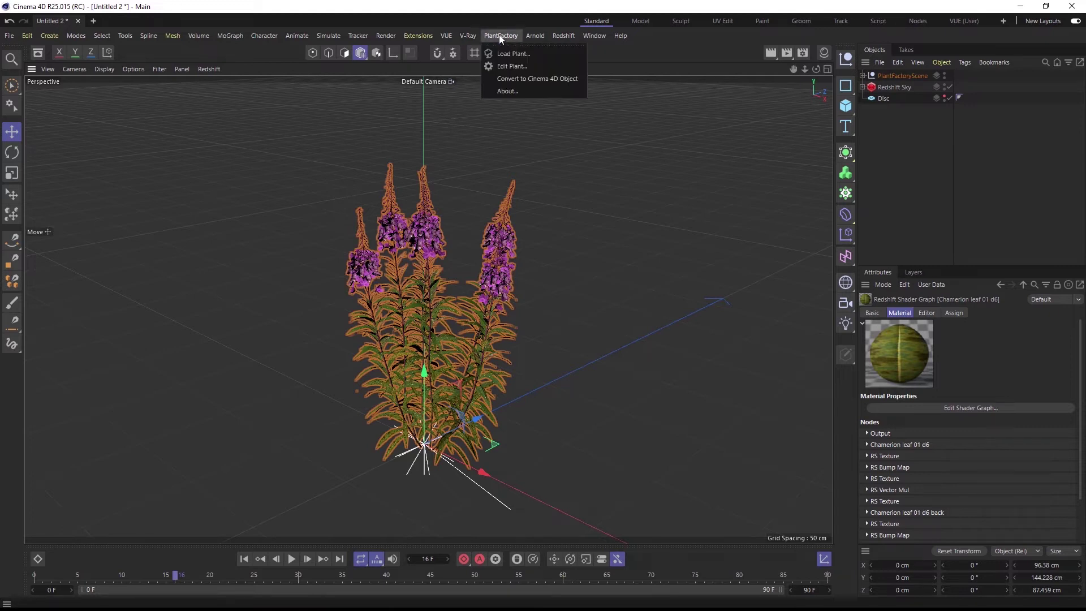
left_click(544, 79)
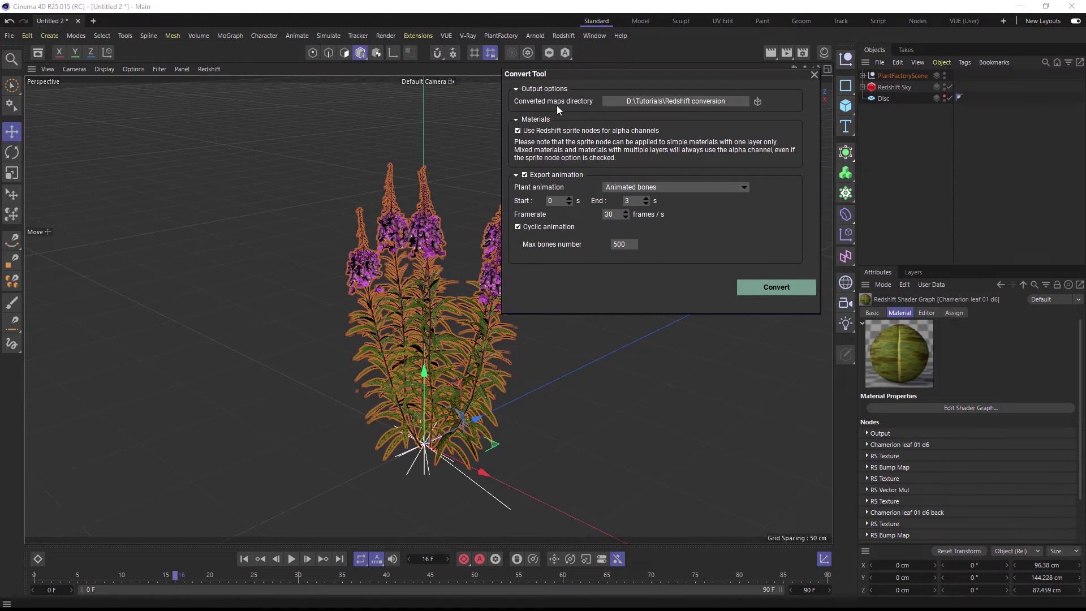
left_click(538, 175)
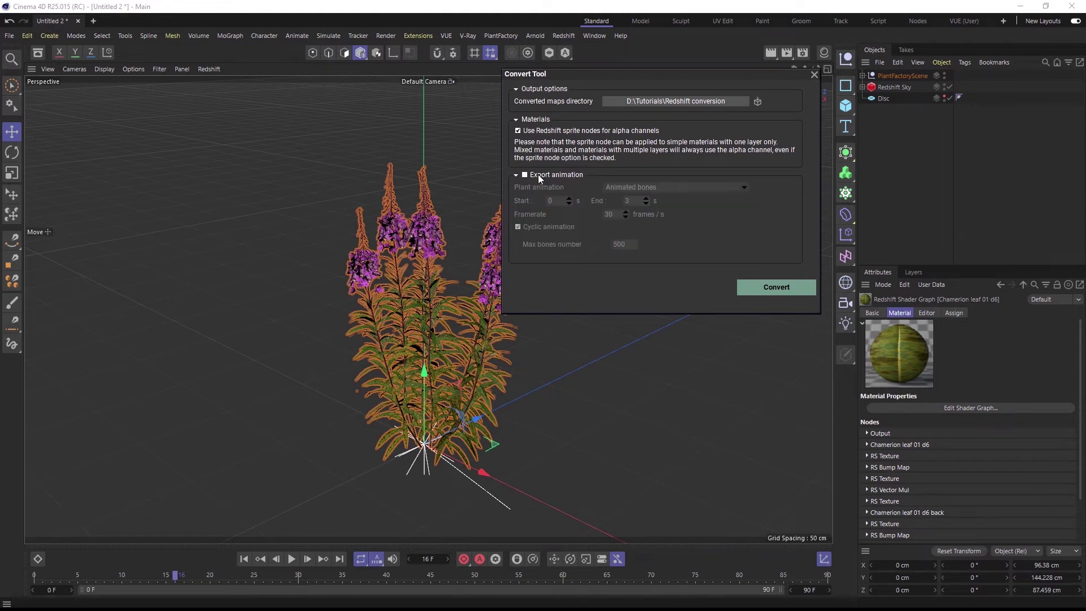
left_click(538, 174)
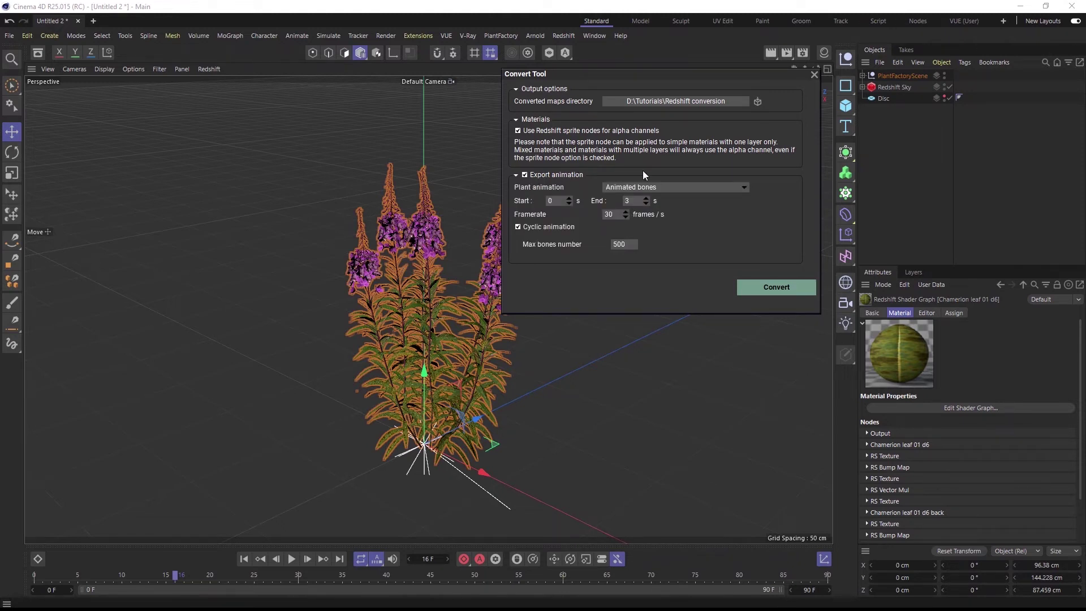
left_click(648, 187)
left_click(642, 214)
left_click(660, 188)
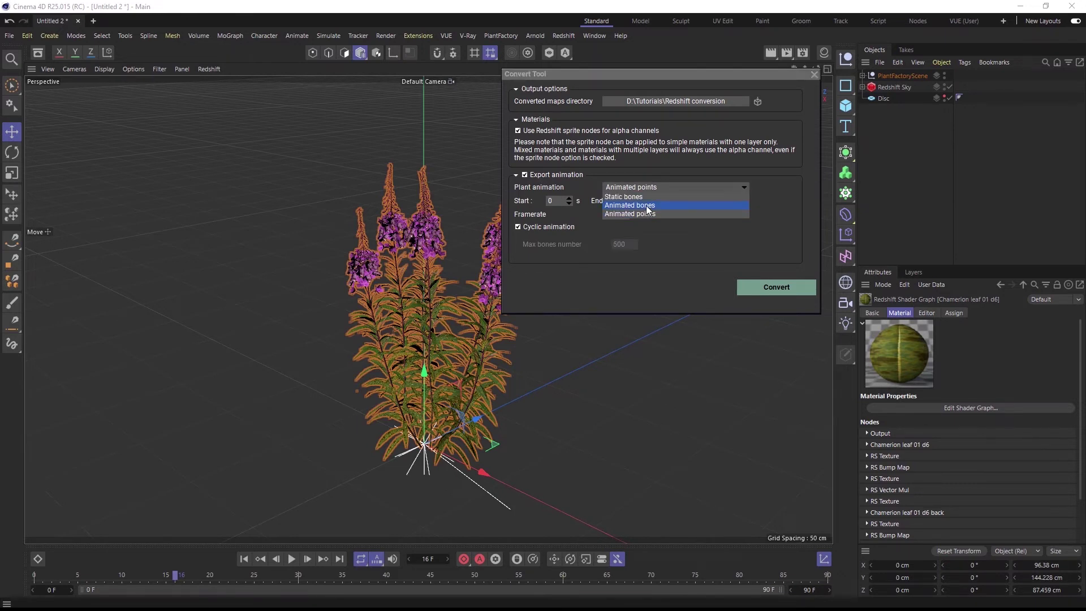
left_click(649, 206)
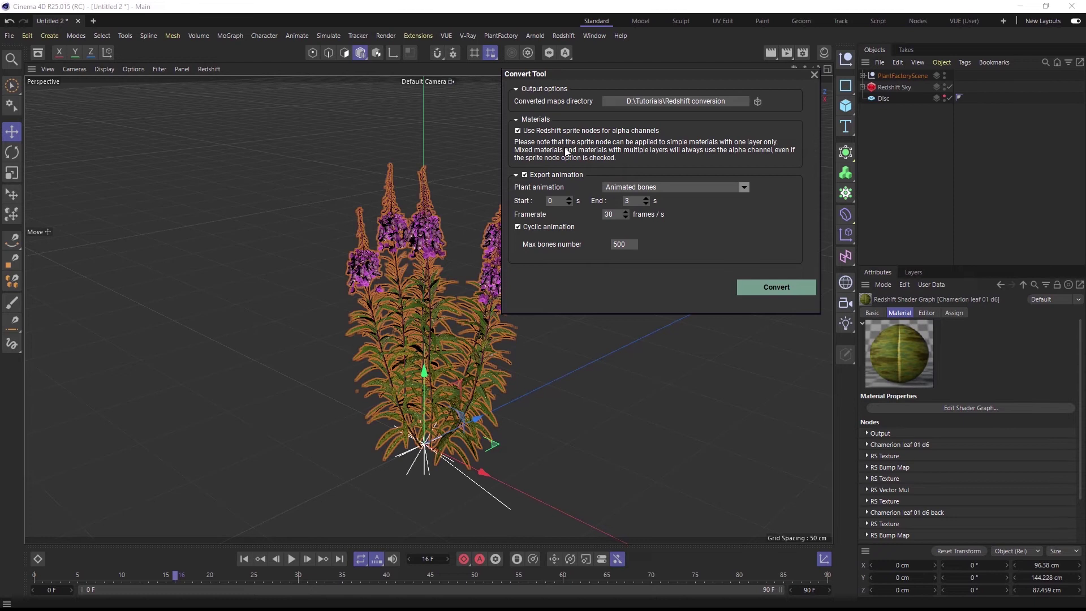
left_click(517, 130)
left_click(518, 131)
- Convert the plant, hide its Bone3_0 in the editor, and play the animation to frame 31
left_click(751, 290)
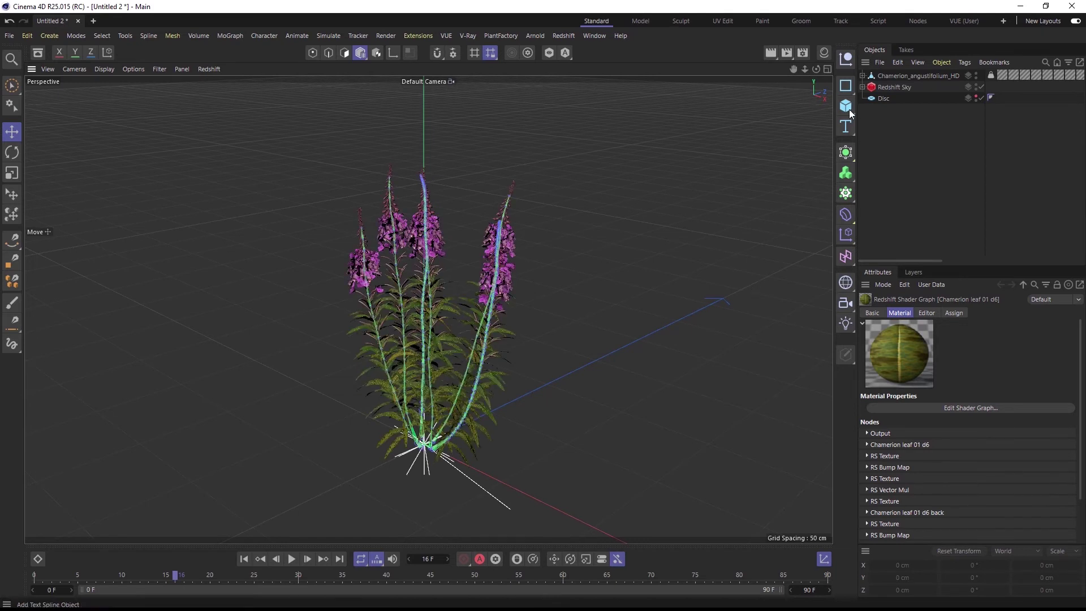
left_click(863, 76)
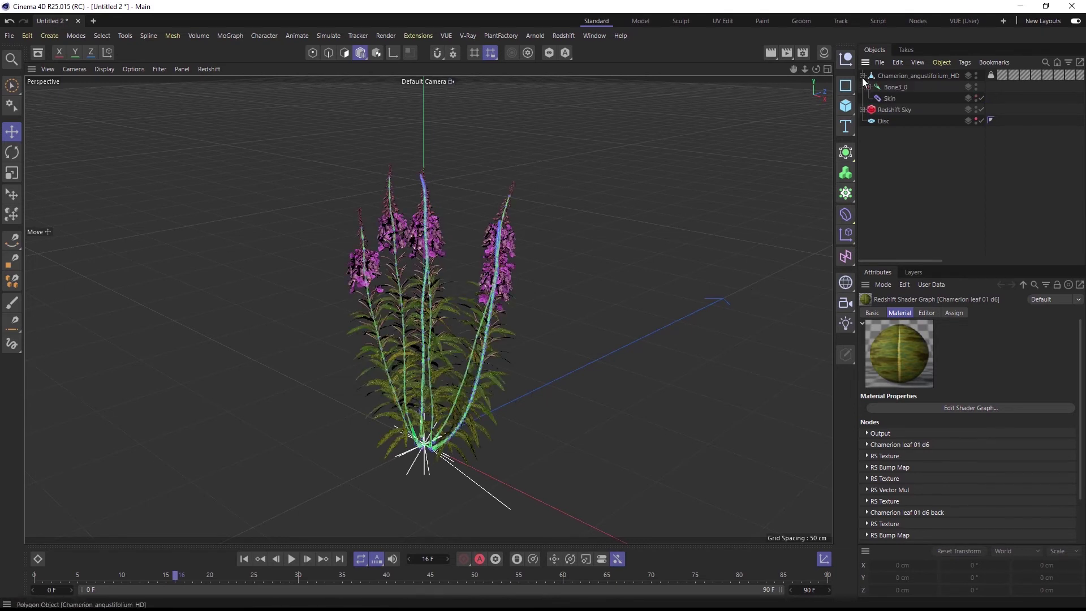
left_click(975, 84)
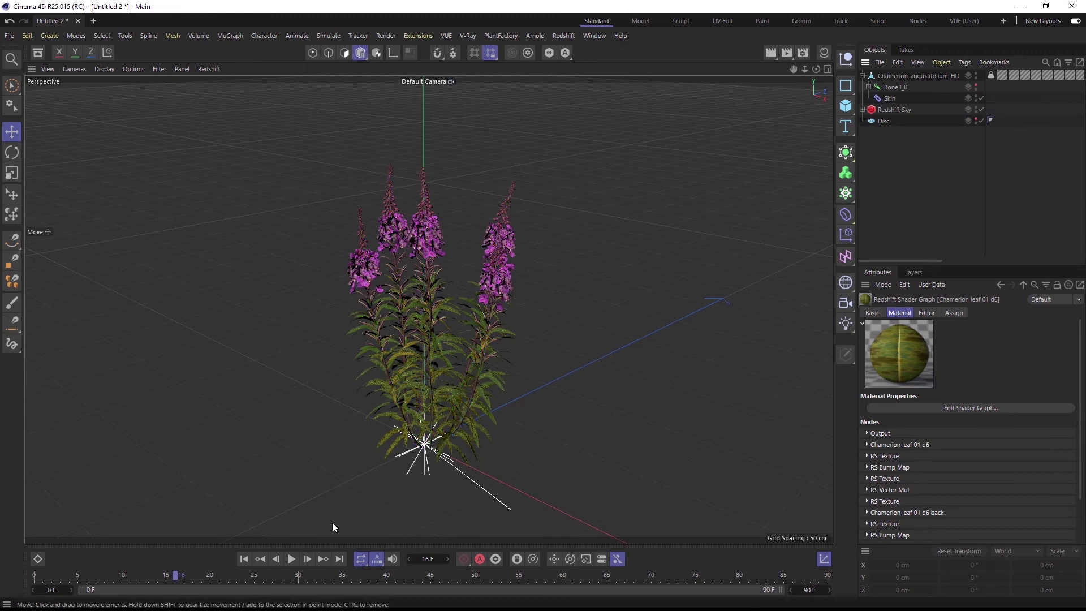
left_click(291, 559)
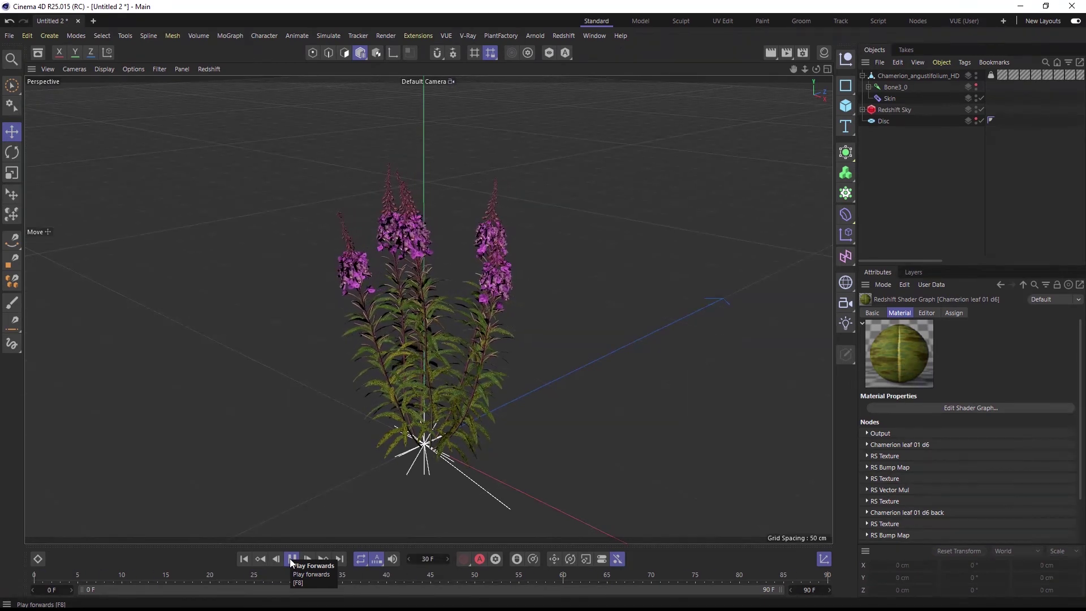
left_click(291, 559)
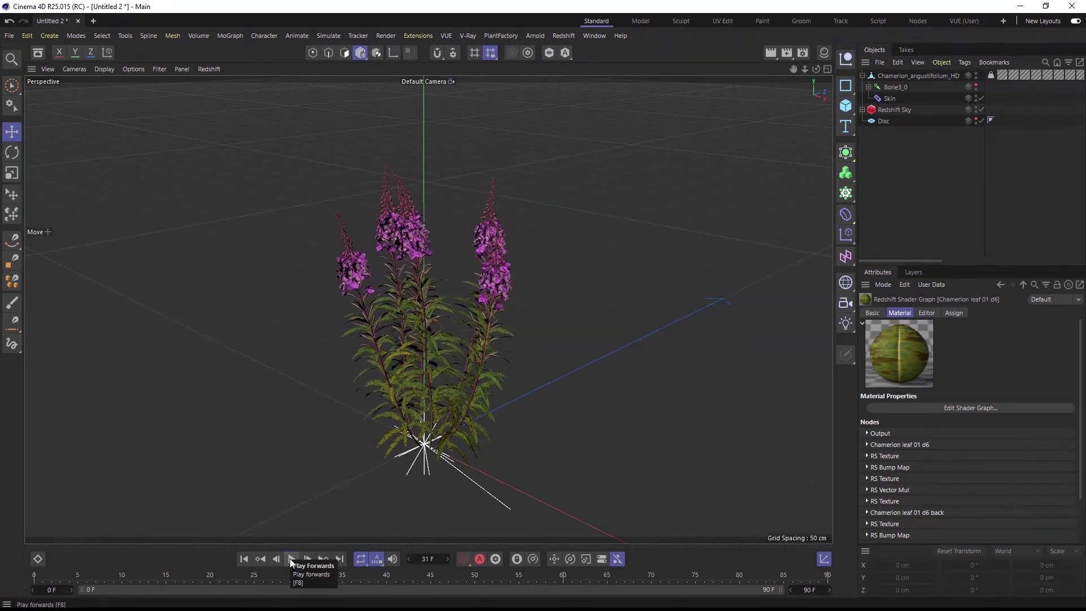
- Open Chamerion leaf 01 d6 in the Shader Graph and inspect its RS Sprite and RS Ray Switch nodes
left_click(824, 56)
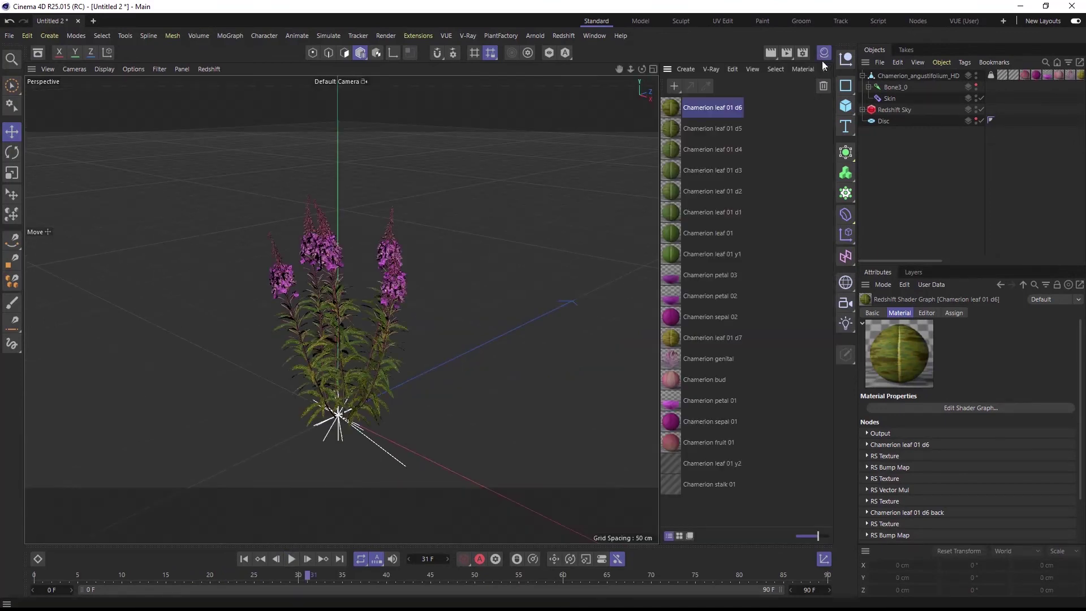
double_click(671, 108)
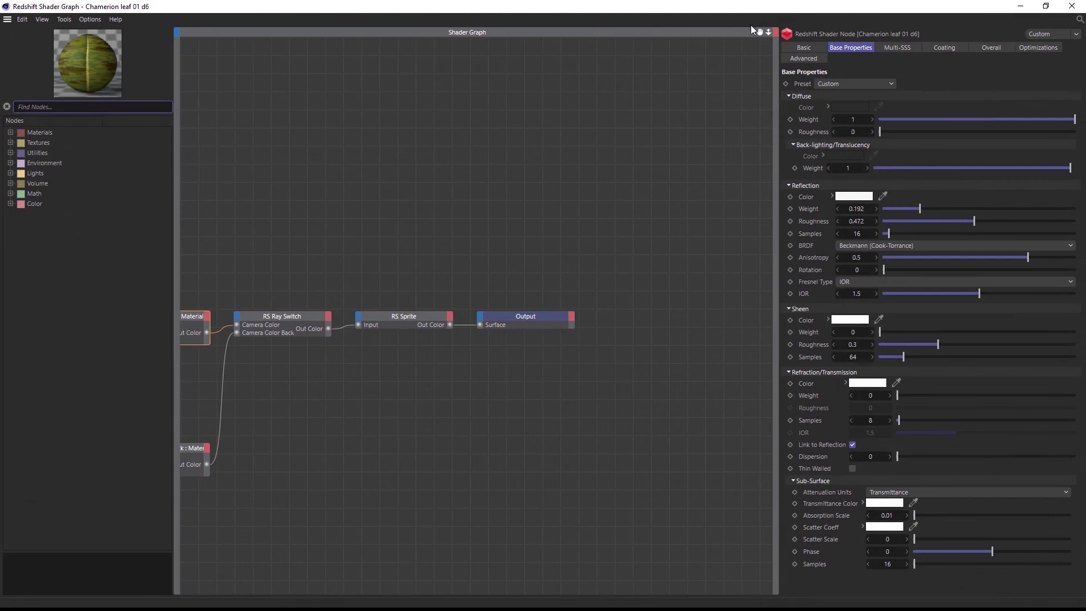
left_click_drag(759, 32, 1022, 2)
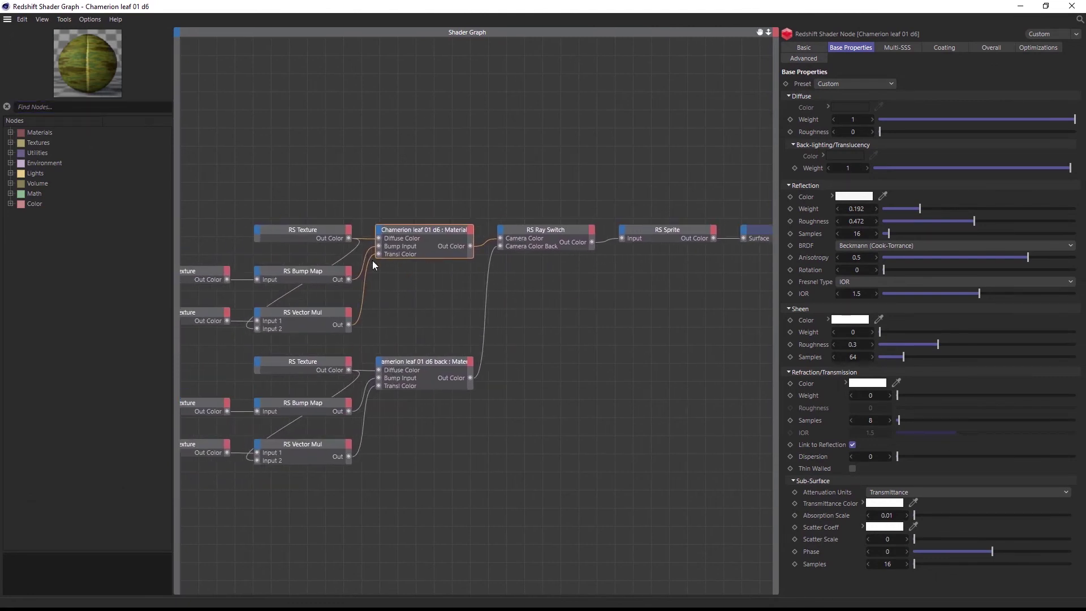
left_click(668, 237)
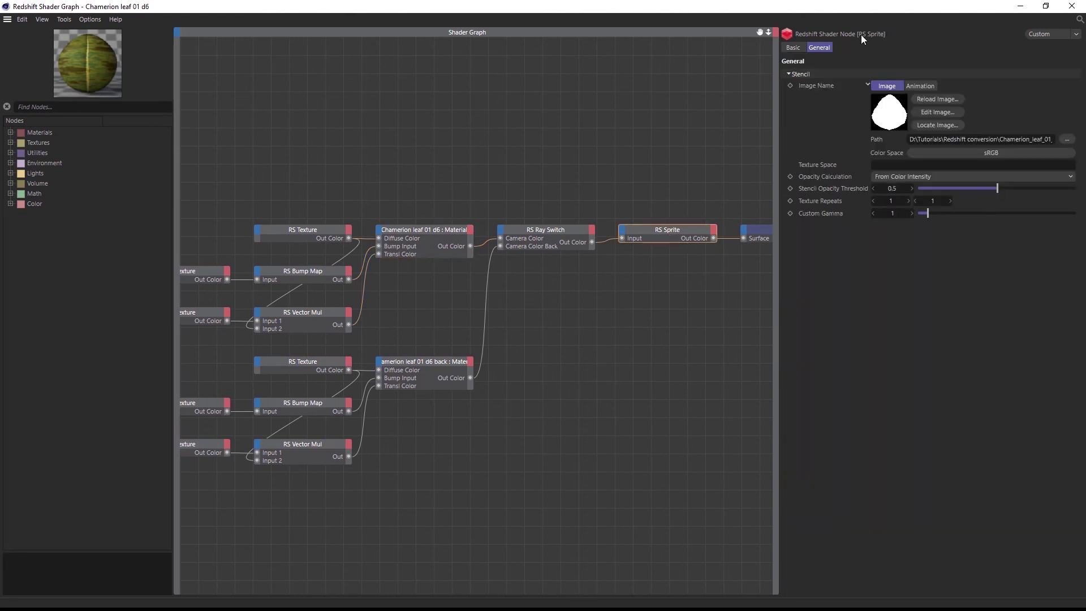
left_click(440, 235)
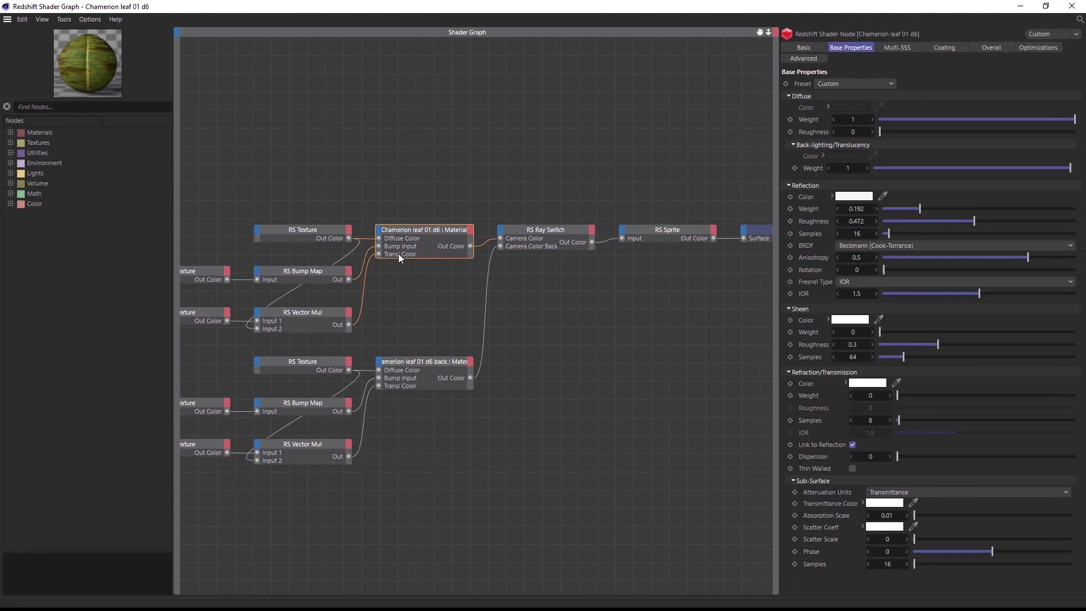
left_click(529, 239)
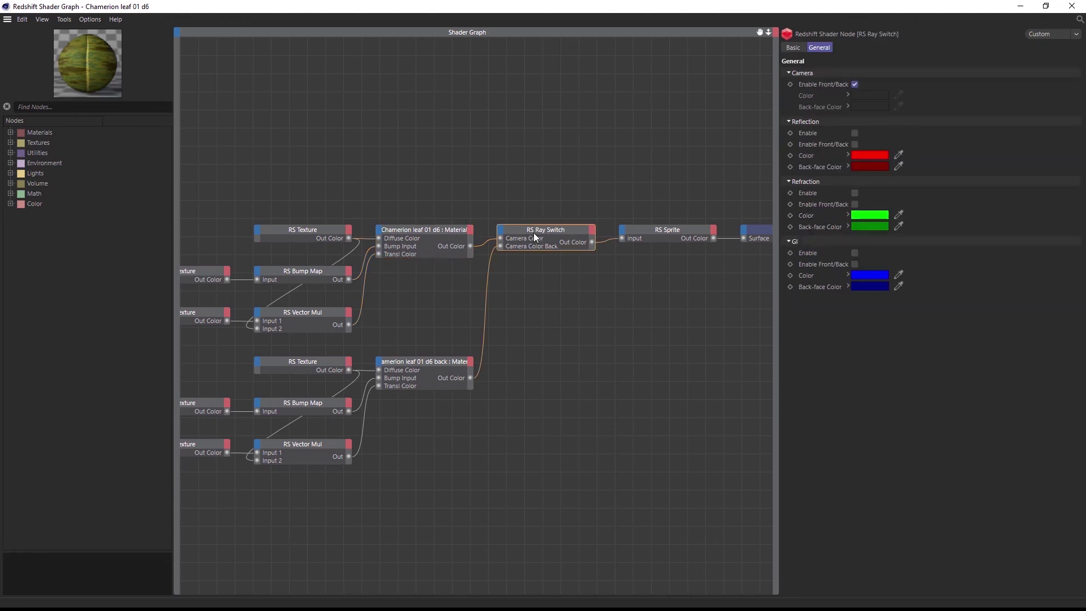
left_click(1072, 6)
- Start a Redshift RenderView render of the fireweed at frame 31 and zoom the viewport on the plants
left_click(563, 35)
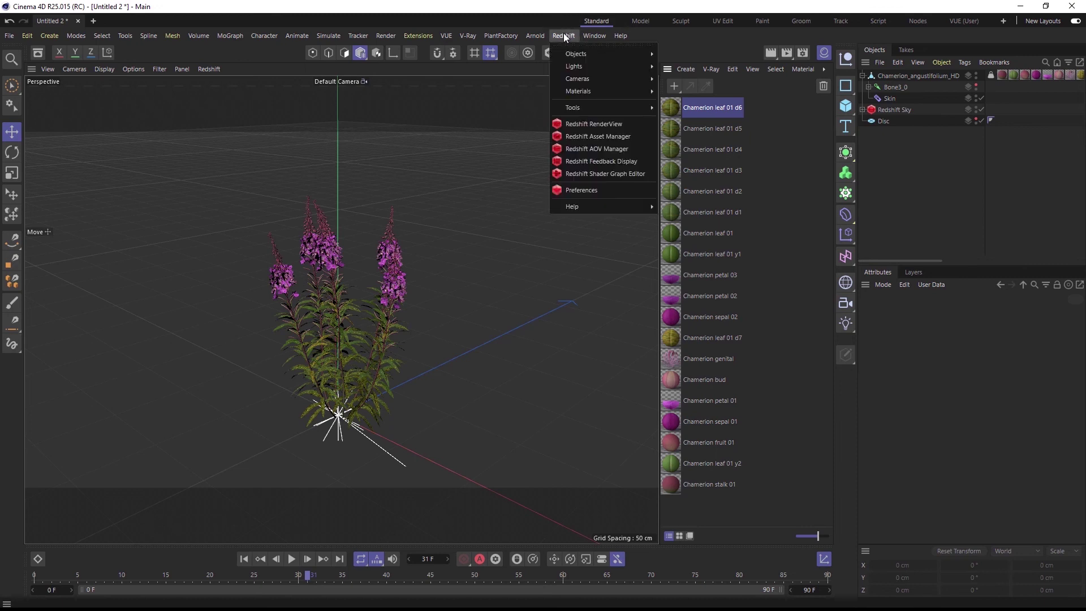
left_click(585, 124)
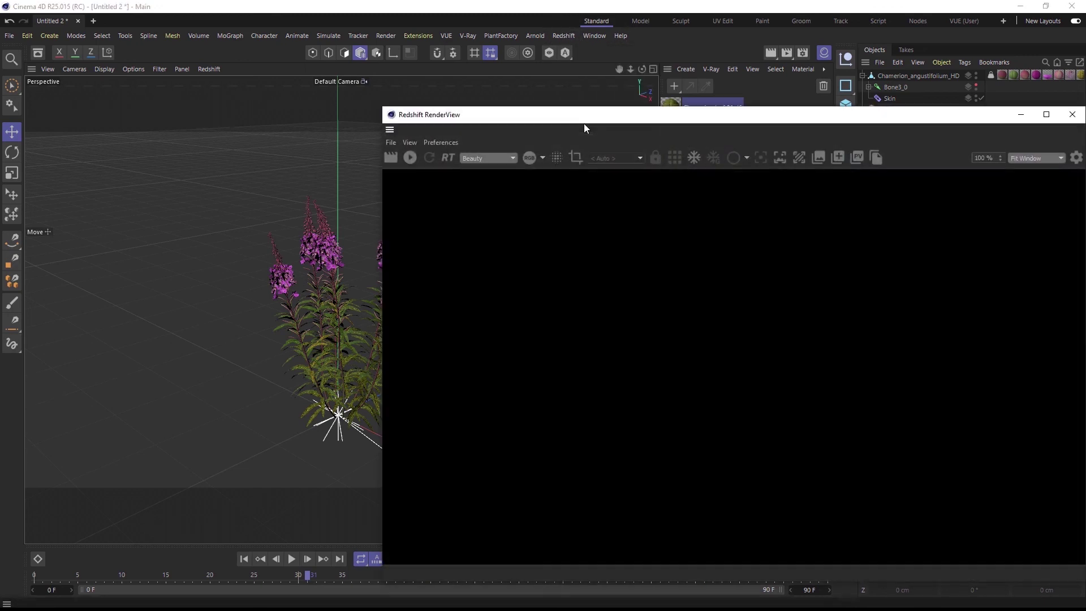
left_click(414, 160)
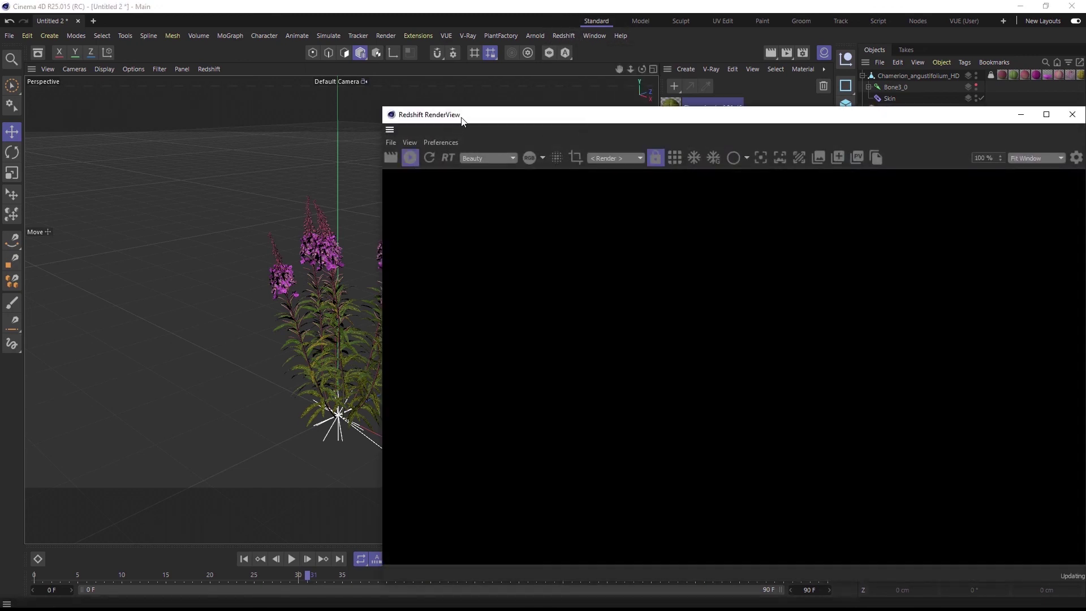
scroll(317, 327, "up", 10)
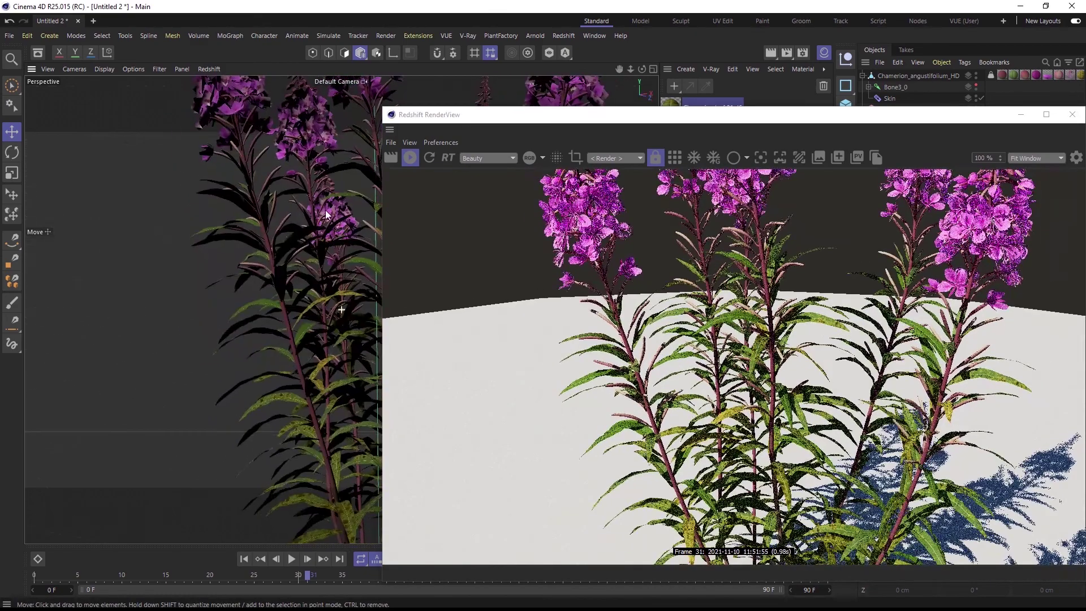
scroll(270, 298, "down", 10)
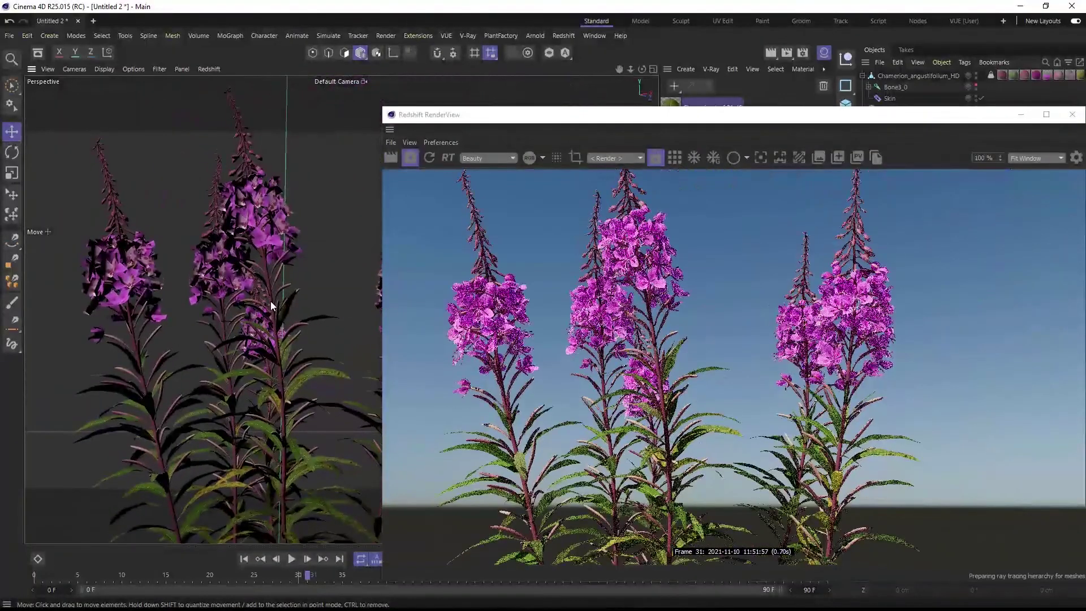